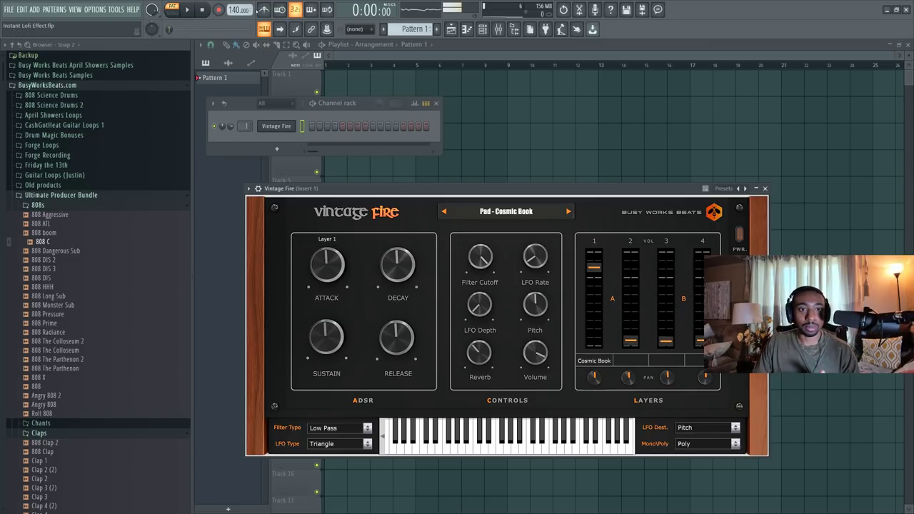
- Turn on the metronome and open the Vintage Fire channel in the piano roll
click(264, 10)
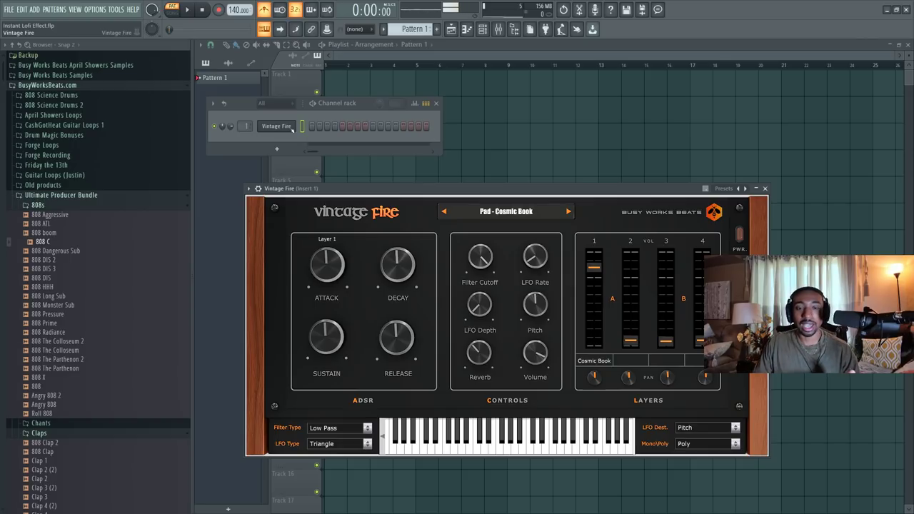
right_click(292, 129)
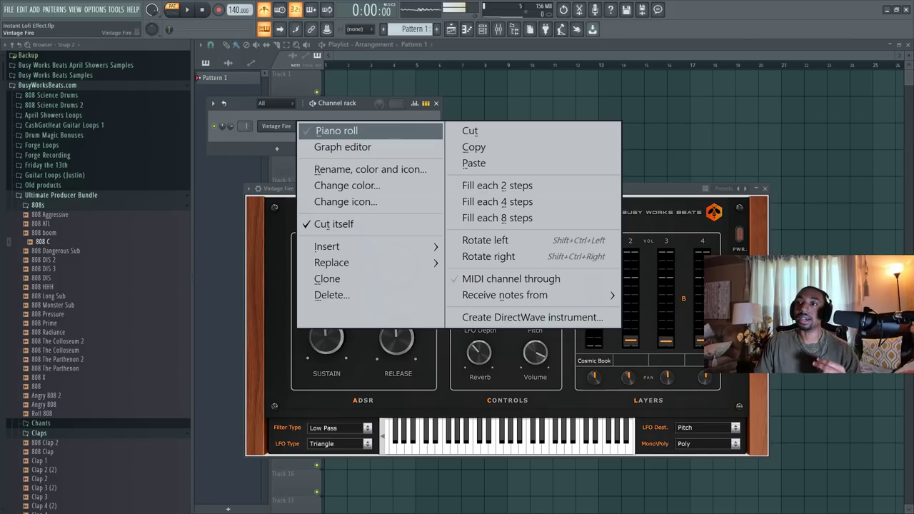
click(336, 130)
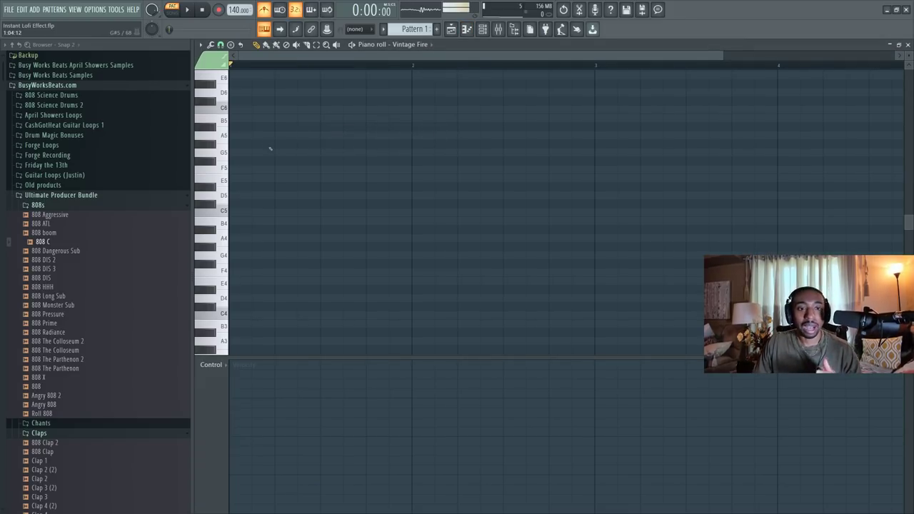
- Audition a few notes and fill bar 1 with one-beat notes alternating between E5 and B5, playing the pattern to check it
key(r)
key(u)
key(w)
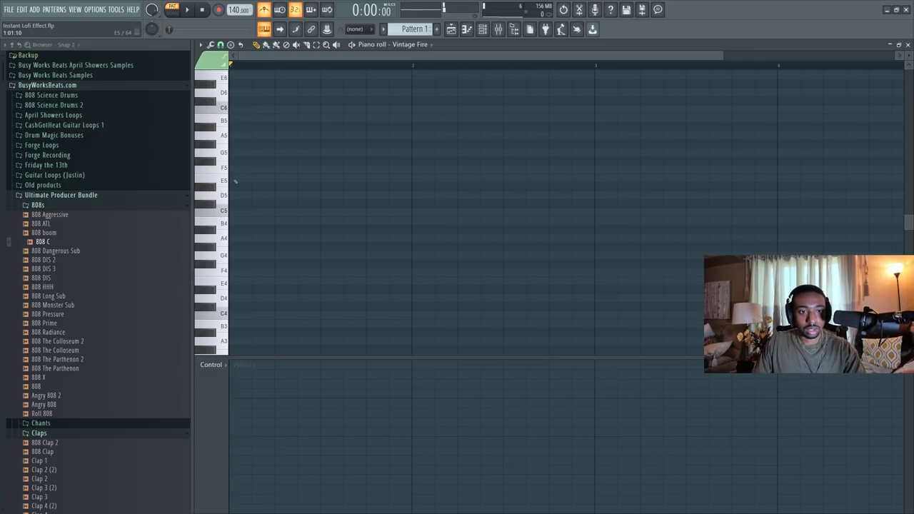
key(r)
click(239, 179)
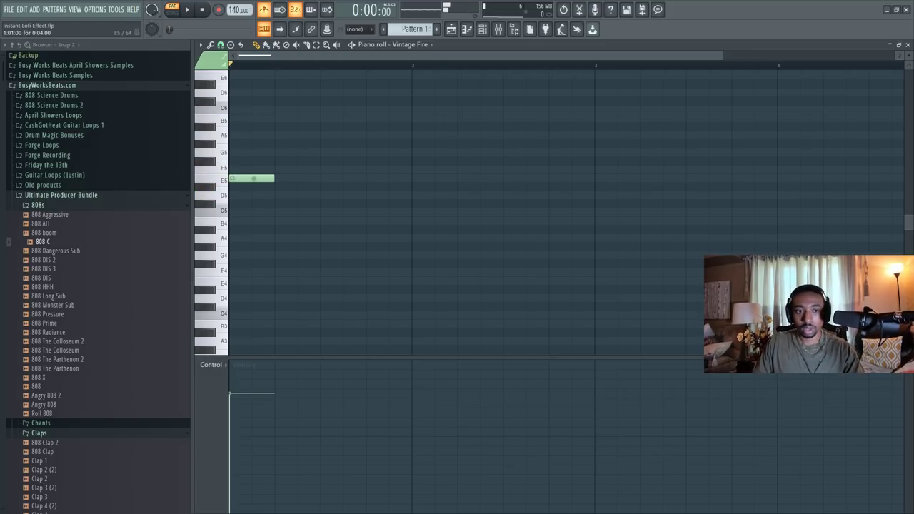
click(303, 118)
drag(278, 116, 276, 118)
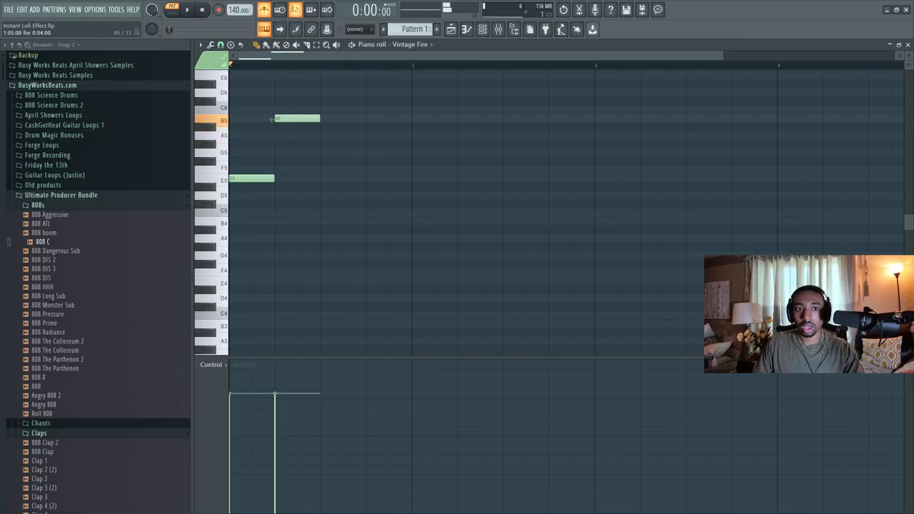
key(space)
key(space)
click(327, 178)
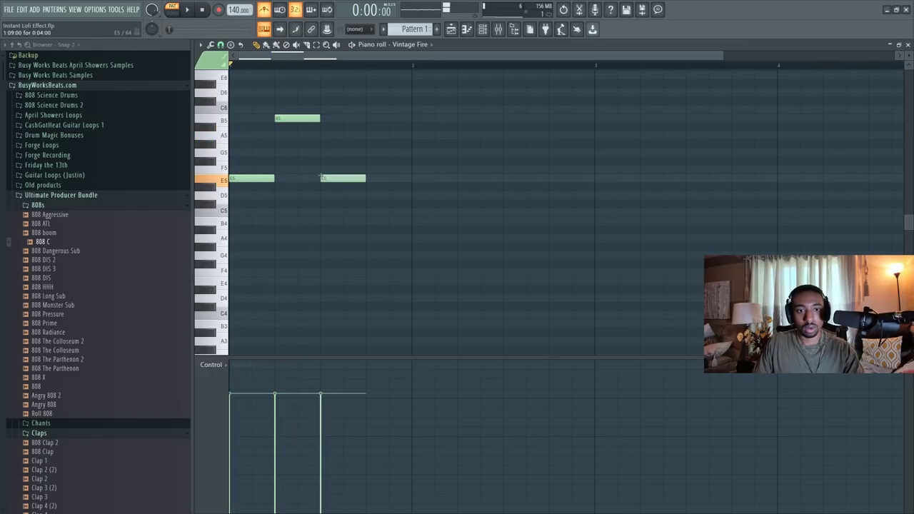
click(365, 117)
key(space)
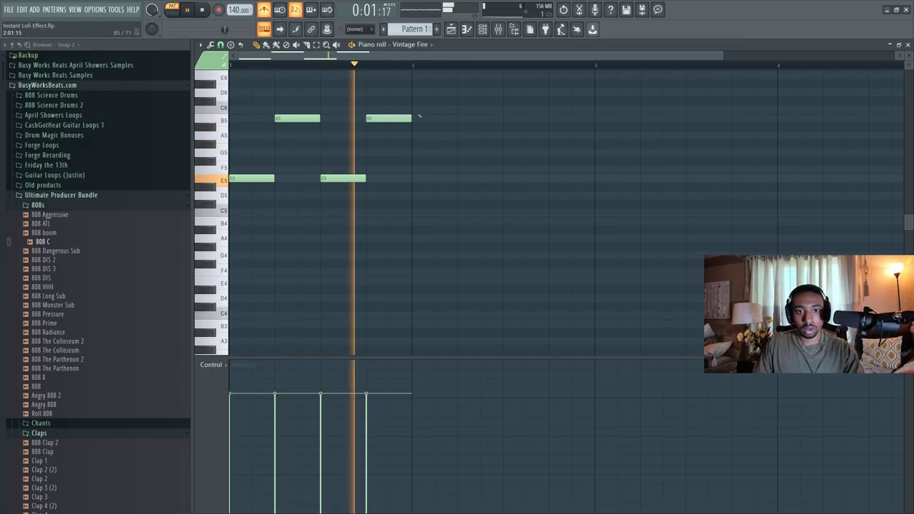
- Continue the melody through bar 2 with one-beat notes on C6, B5, E5 and F5
click(415, 110)
key(space)
click(461, 118)
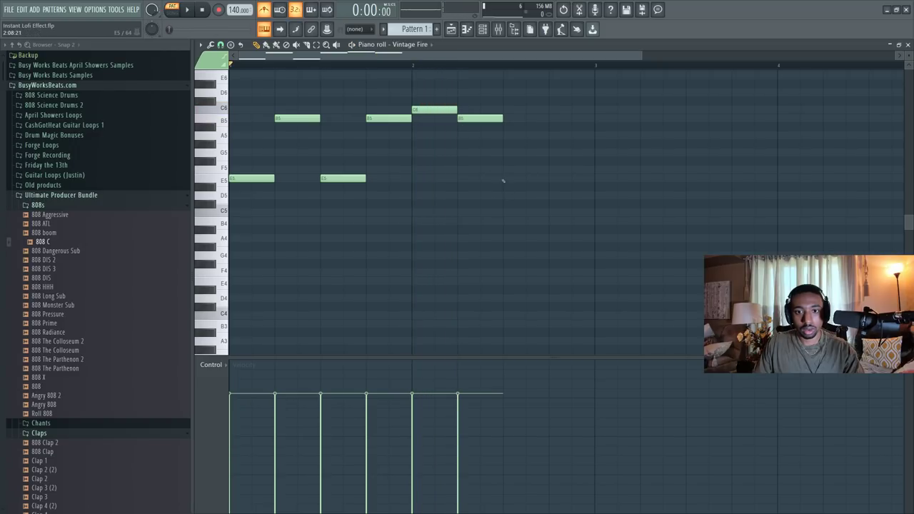
click(505, 179)
click(551, 169)
- Lengthen all the notes to two beats, with the last B5 extended and the F5 trimmed to the end of bar 2
drag(623, 215, 262, 88)
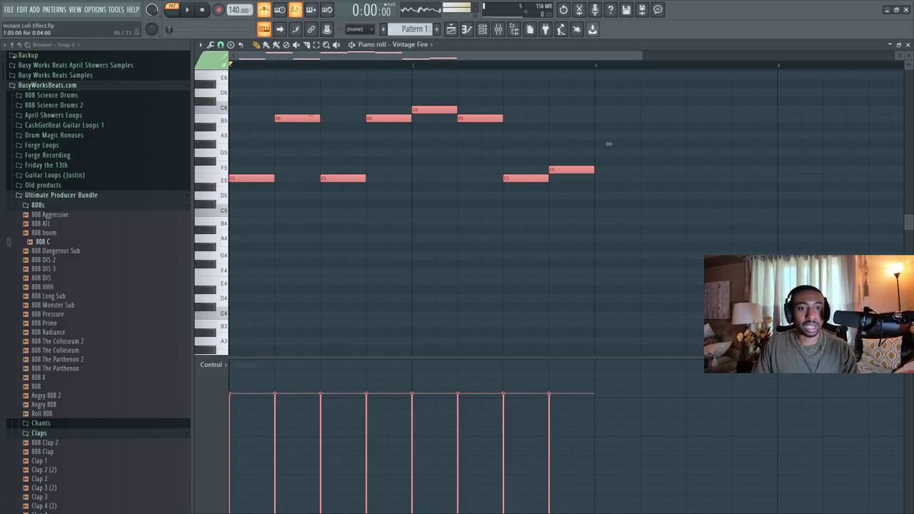
drag(321, 119, 366, 119)
key(space)
ctrl+click(561, 136)
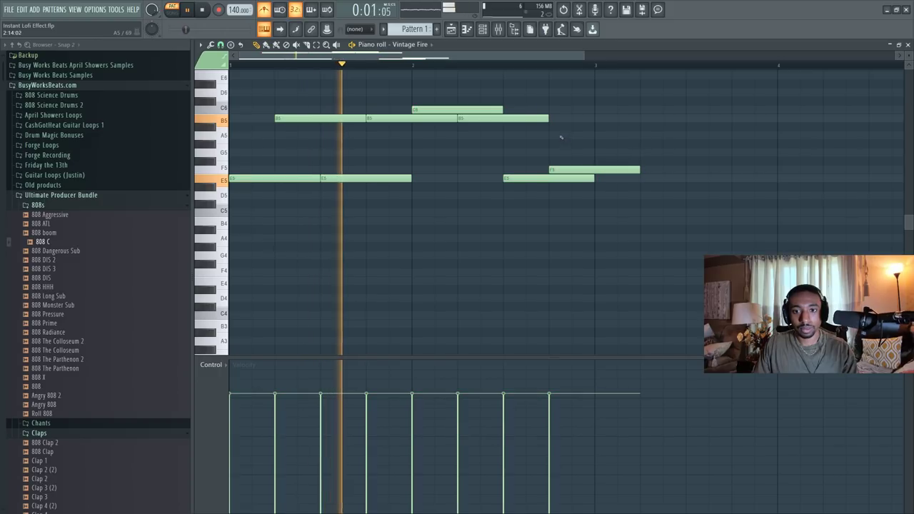
drag(549, 120, 594, 120)
drag(639, 170, 593, 170)
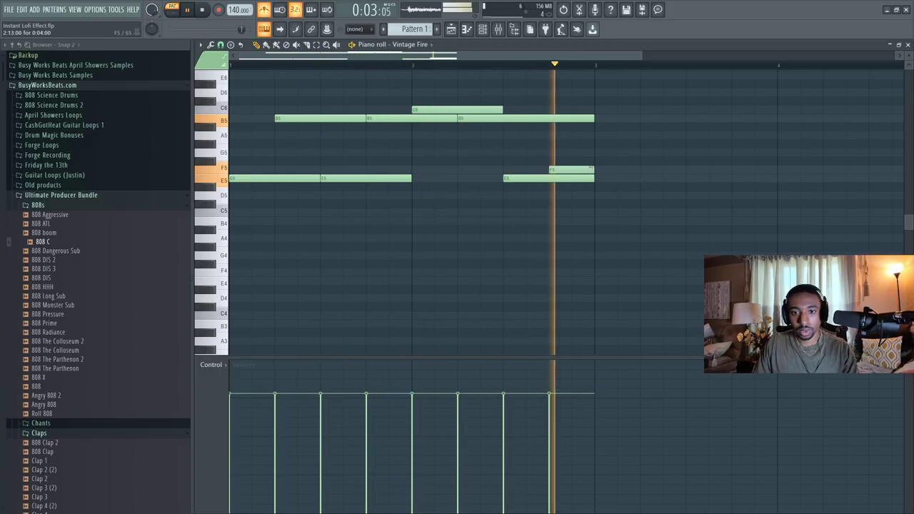
- Close the piano roll and load Fruity Delay 3 into the first effect slot of mixer Insert 1
click(908, 44)
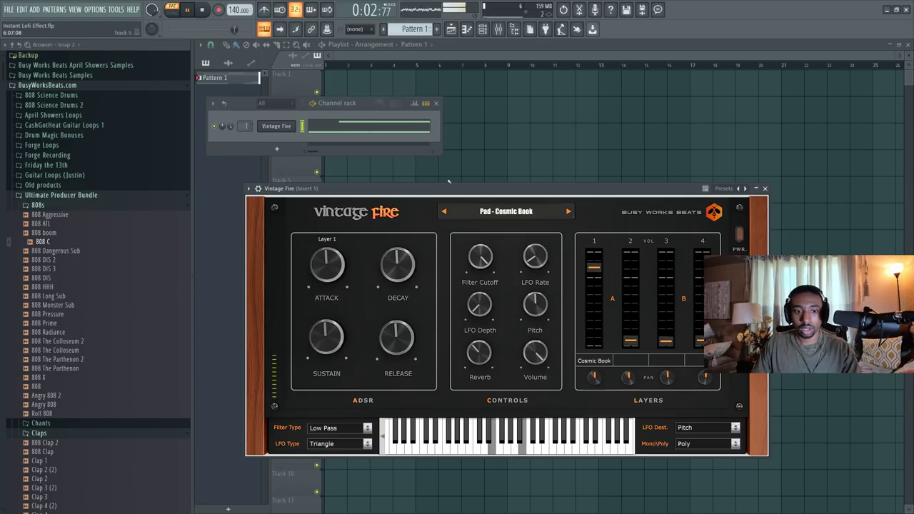
key(space)
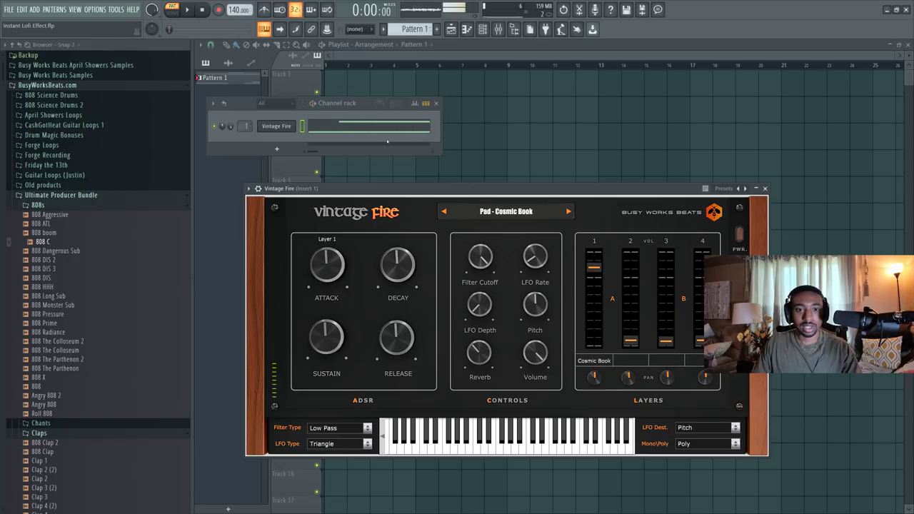
click(503, 32)
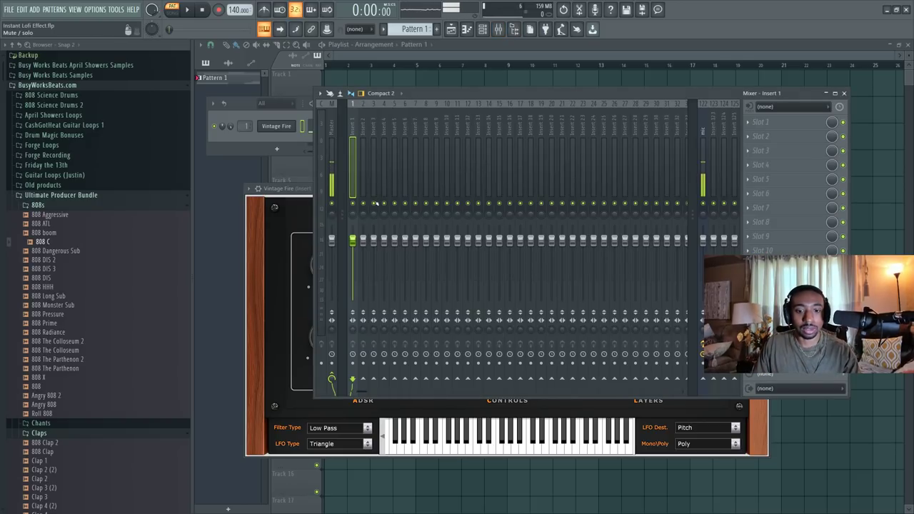
key(space)
key(space)
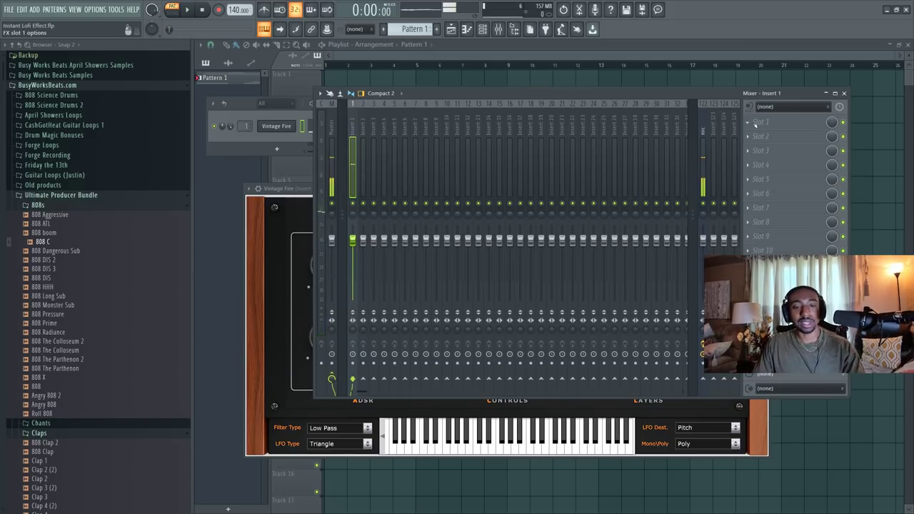
click(756, 122)
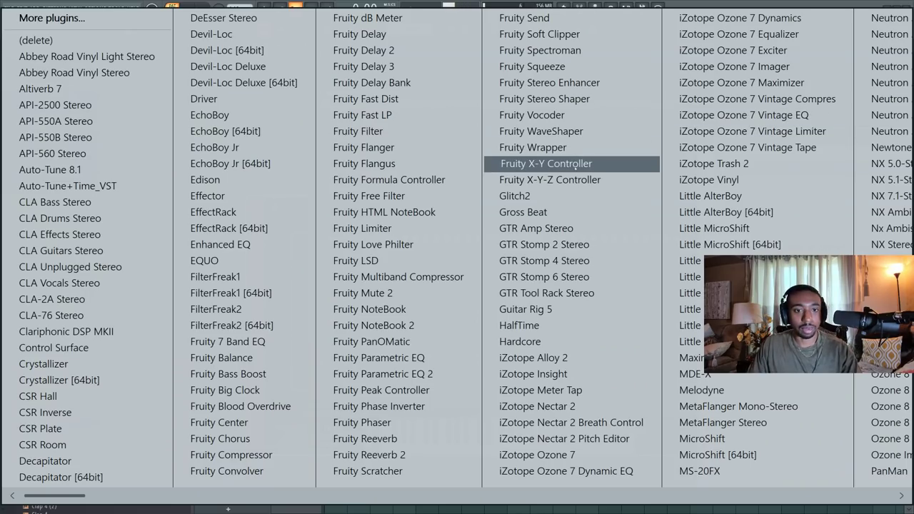
click(400, 69)
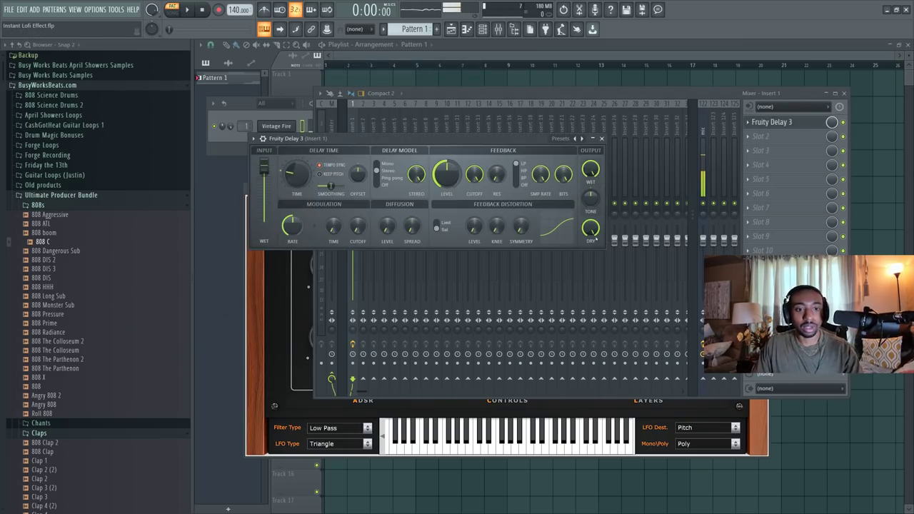
- Turn the delay's dry output, feedback level and delay time down to their minimums and audition the pattern
drag(598, 241, 598, 300)
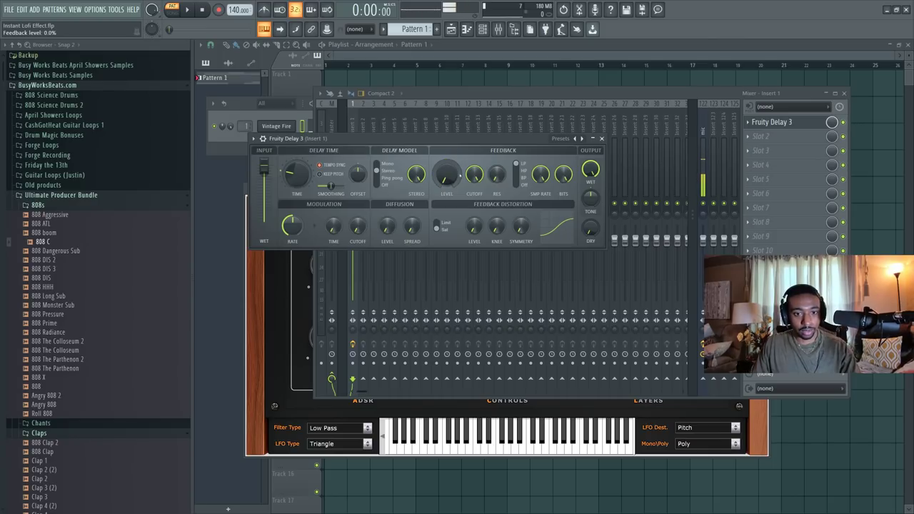
key(space)
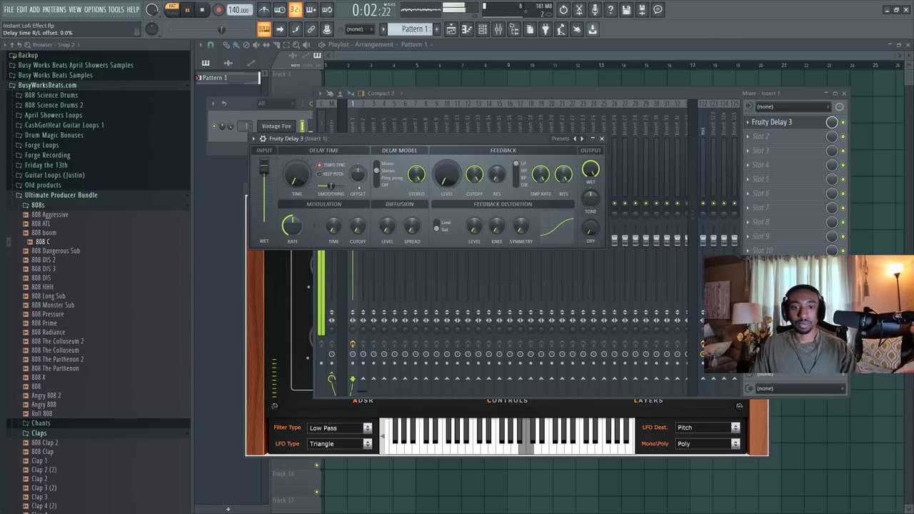
key(space)
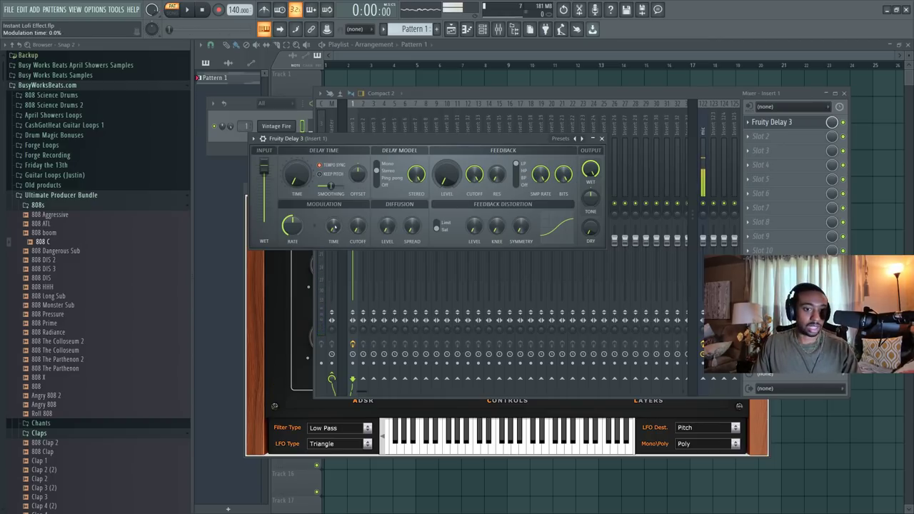
- While the pattern plays, raise the delay's modulation time to a little under halfway and set its bits reduction to about 5.2 bits
key(space)
drag(332, 227, 333, 218)
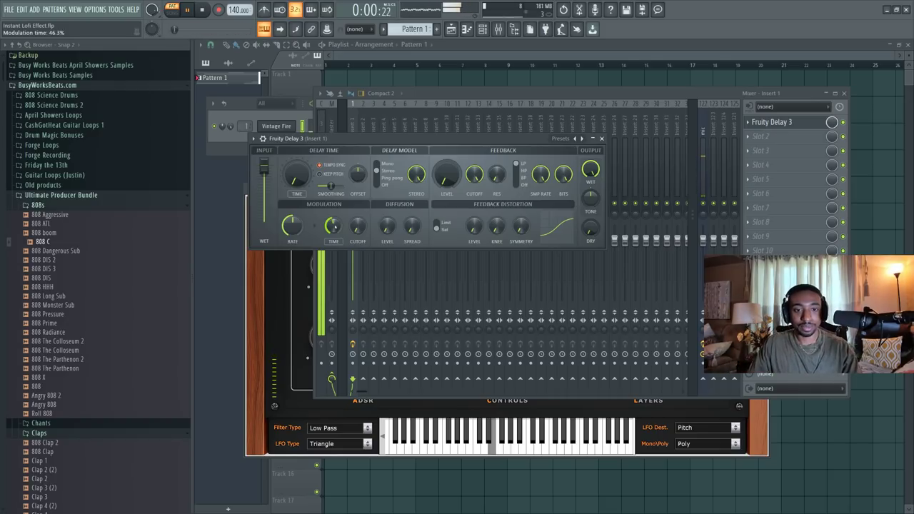
drag(333, 227, 333, 230)
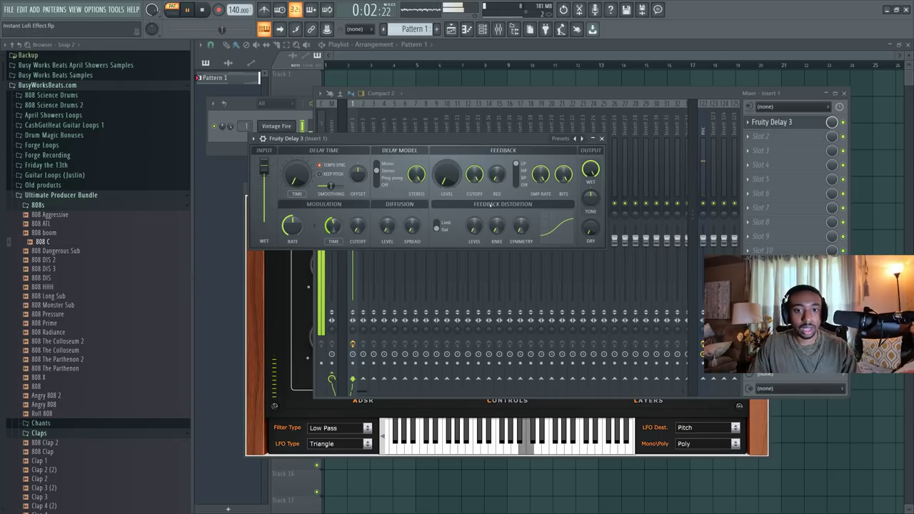
drag(564, 177, 564, 188)
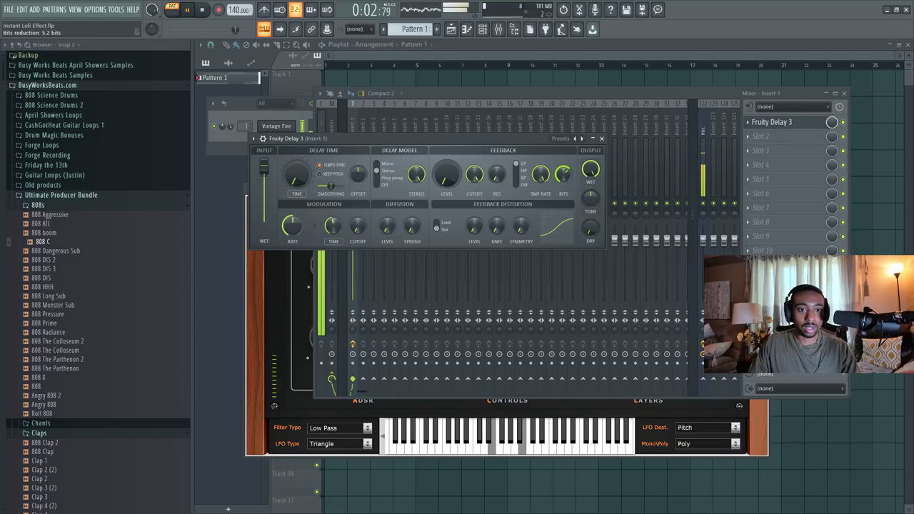
- Raise the volume level adjustment slightly in Vintage Fire's miscellaneous channel settings
click(263, 322)
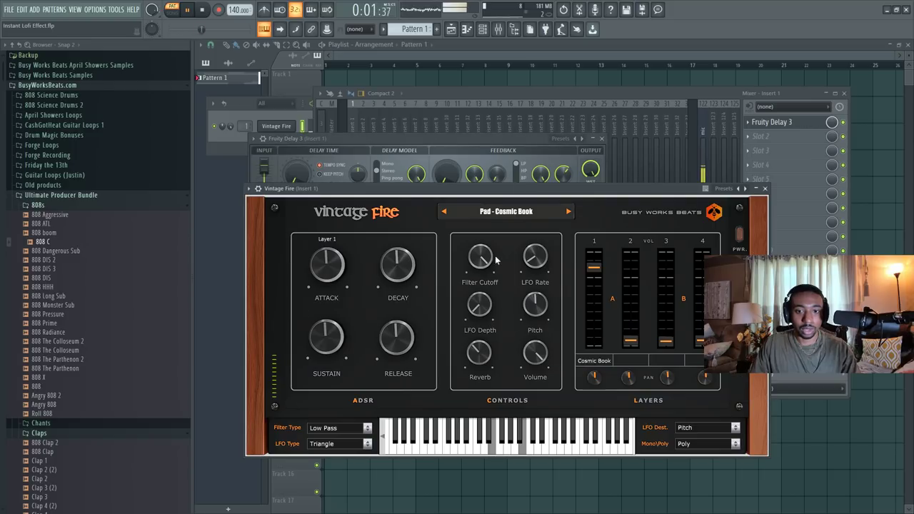
click(258, 189)
click(297, 206)
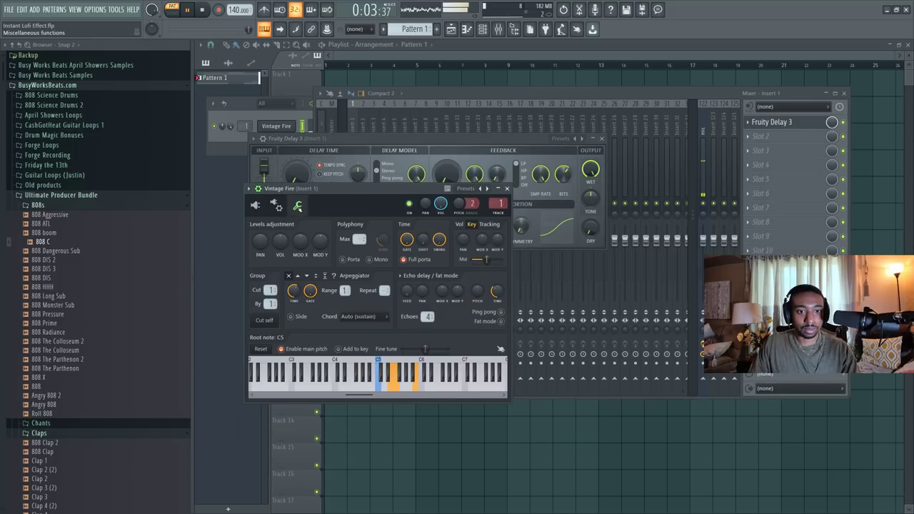
drag(280, 241, 280, 235)
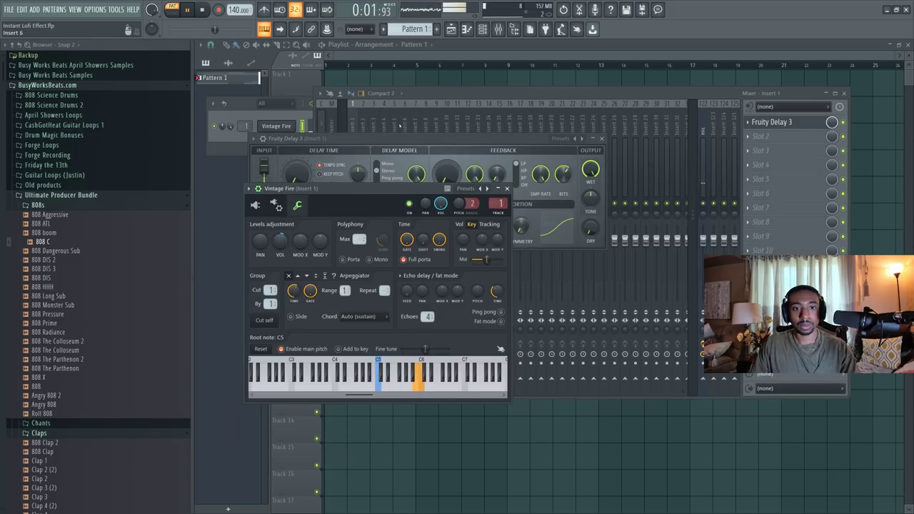
- Reopen Fruity Delay 3 from Insert 1, reduce its feedback sample rate to roughly 3 kHz and stop playback
click(426, 94)
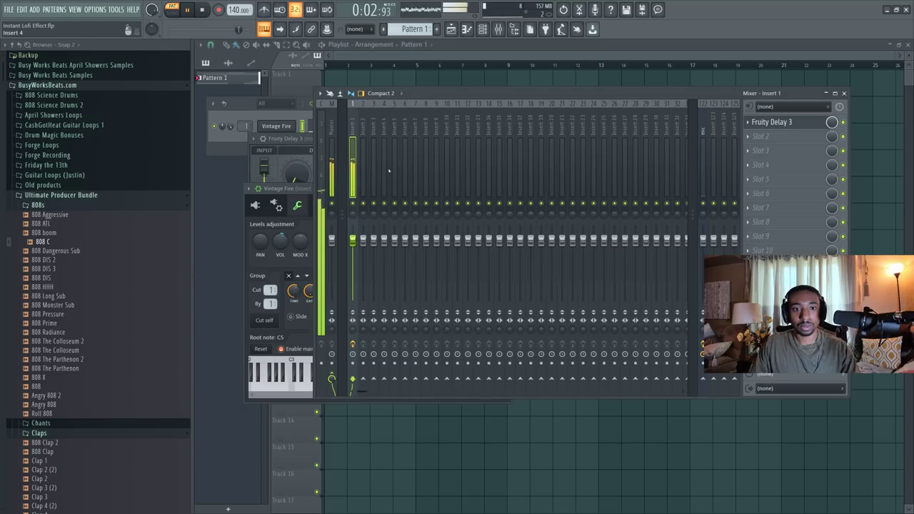
click(771, 122)
drag(545, 172, 541, 163)
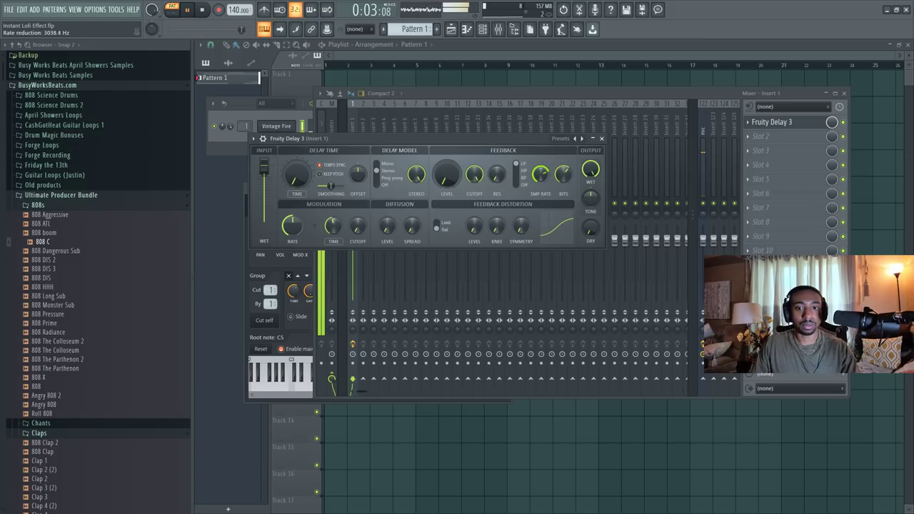
drag(541, 166, 543, 160)
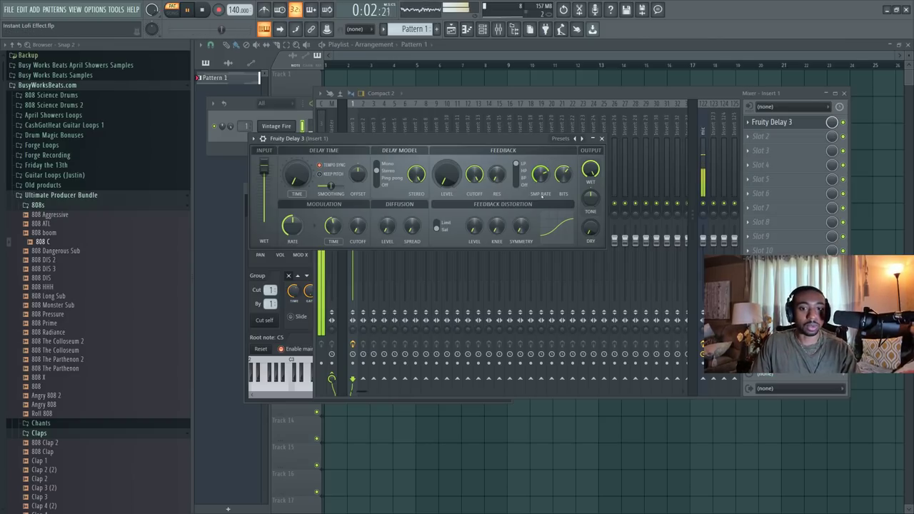
key(space)
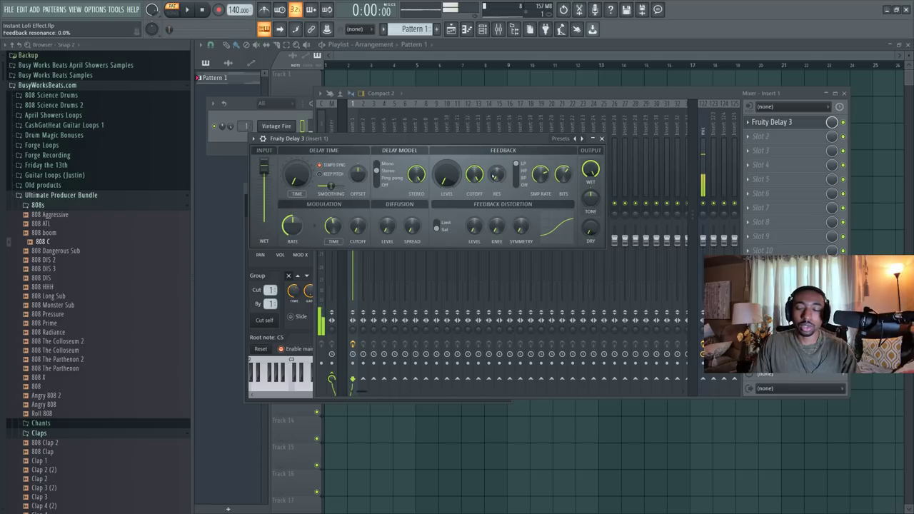
- With the pattern playing, lower the delay's feedback cutoff to about 863 Hz and raise its feedback resonance
key(space)
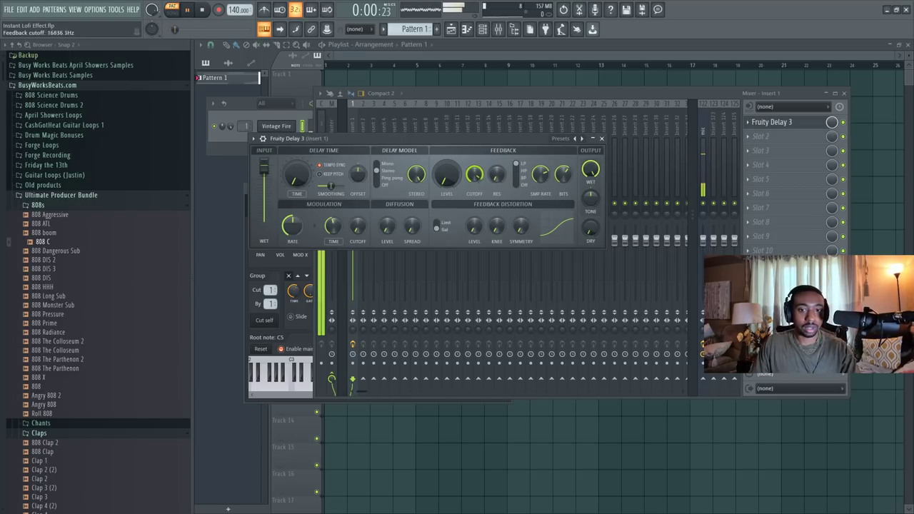
drag(475, 175, 475, 197)
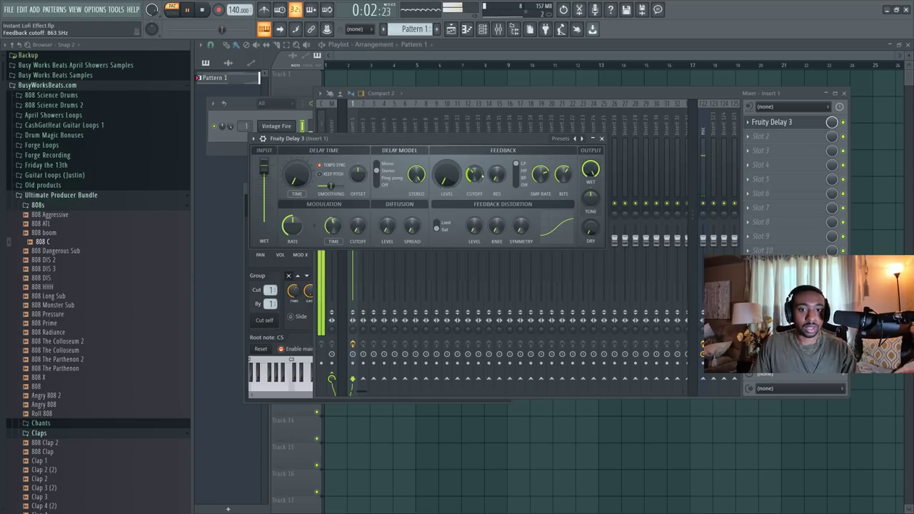
mouse_move(497, 175)
mouse_down()
mouse_move(496, 154)
mouse_move(496, 163)
mouse_move(474, 169)
mouse_move(479, 175)
mouse_up()
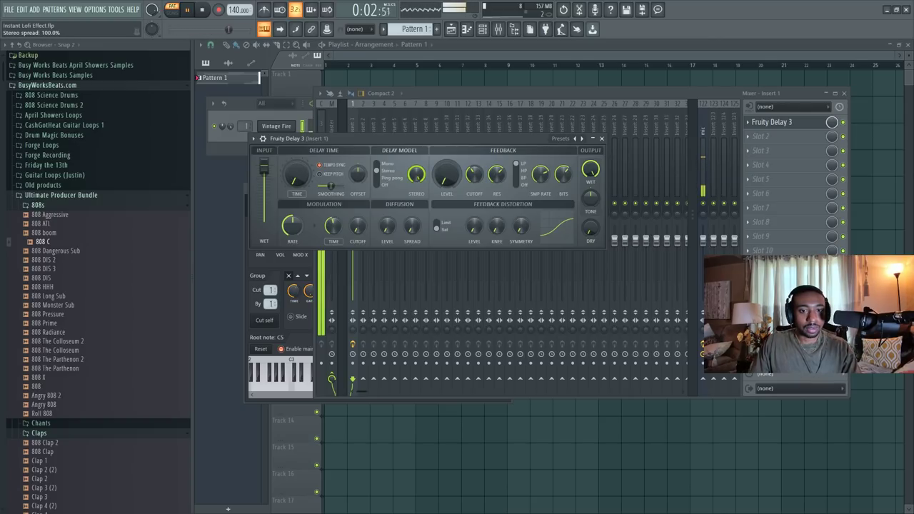
- Switch Fruity Delay 3's delay model to Ping pong
click(393, 178)
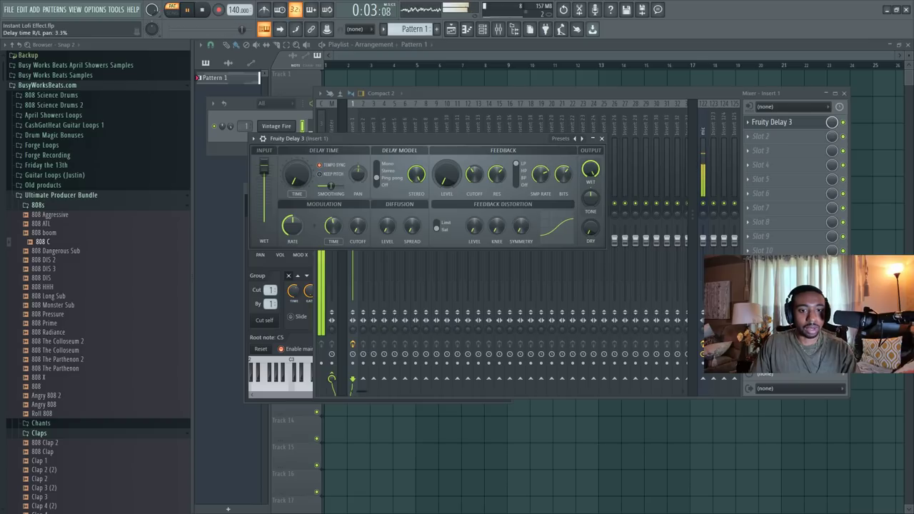
- Try panning the ping-pong delay, reset its pan and switch Fruity Delay 3's delay model back to Stereo
drag(359, 176, 359, 184)
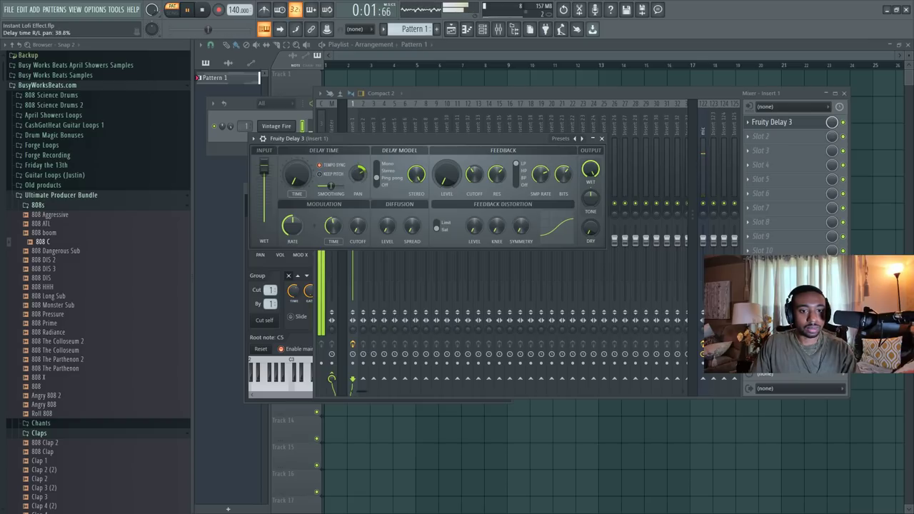
right_click(359, 179)
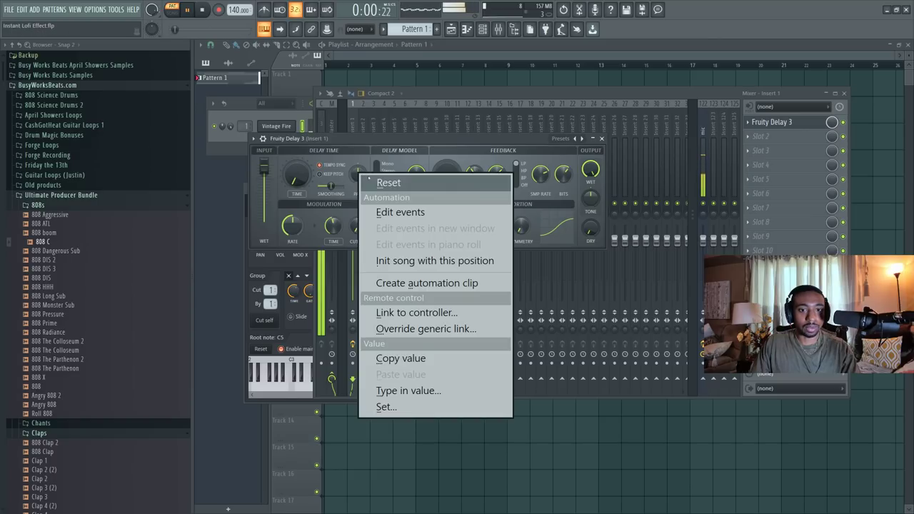
click(386, 183)
click(379, 171)
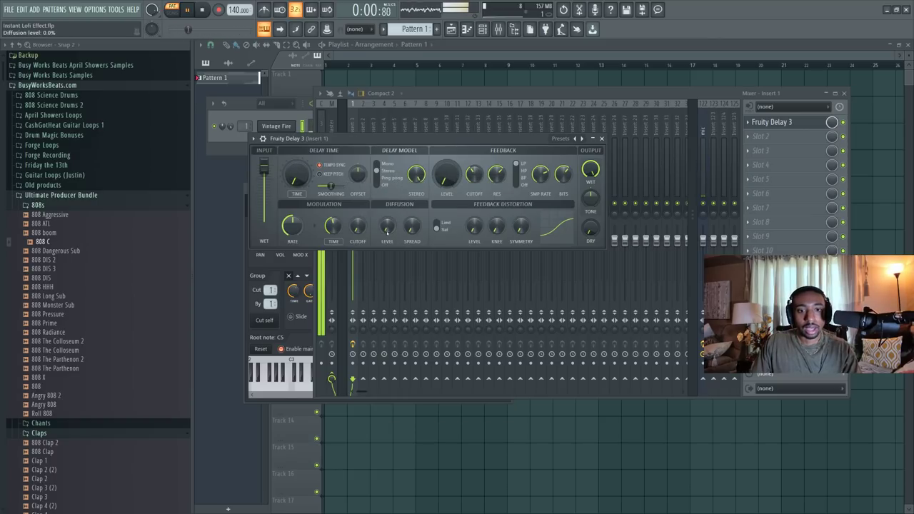
- Try raising the delay's diffusion and feedback distortion settings during playback, and return them to their starting values
drag(386, 230, 412, 208)
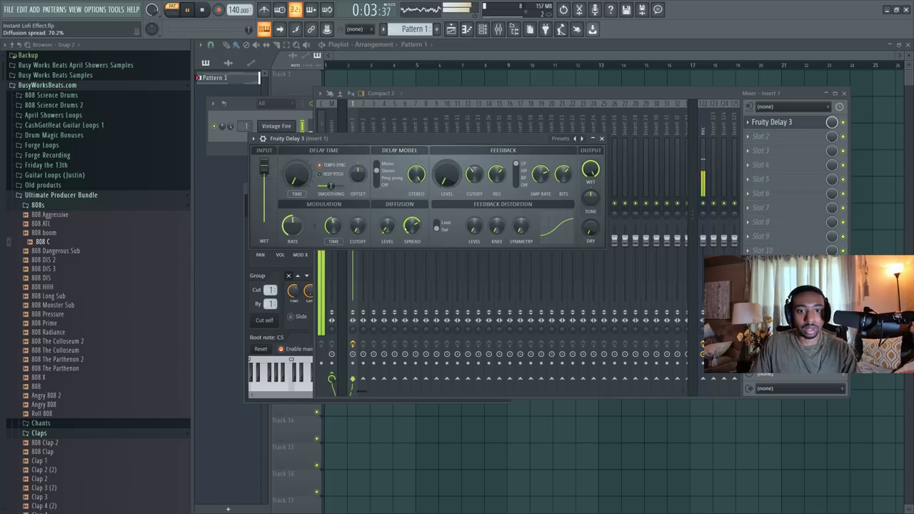
drag(411, 222, 411, 247)
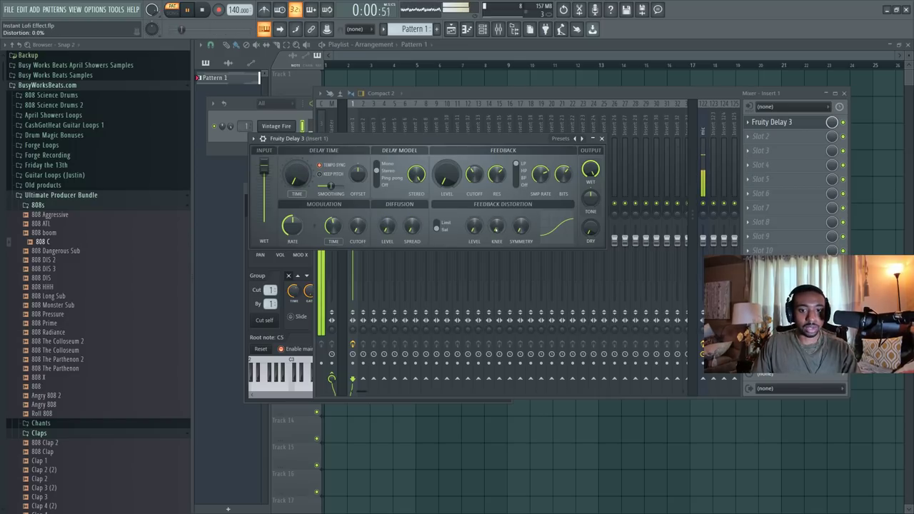
drag(478, 230, 478, 215)
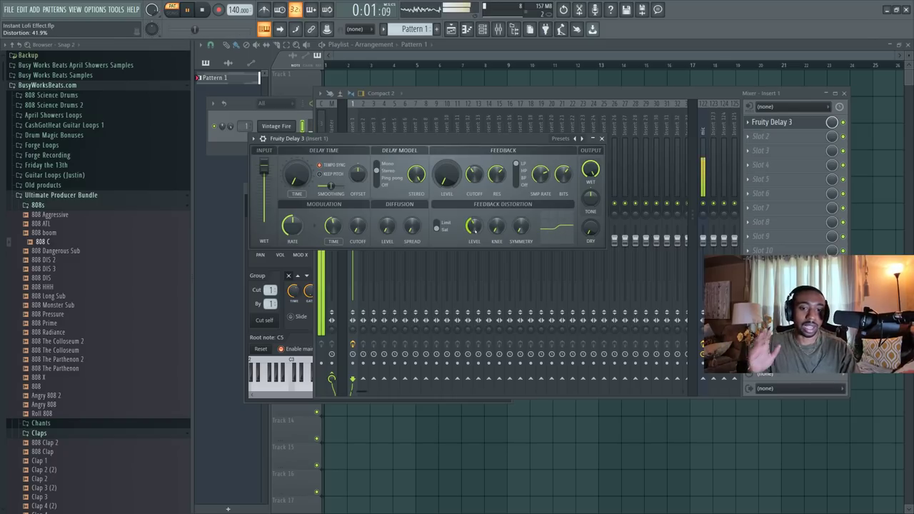
drag(475, 226, 474, 215)
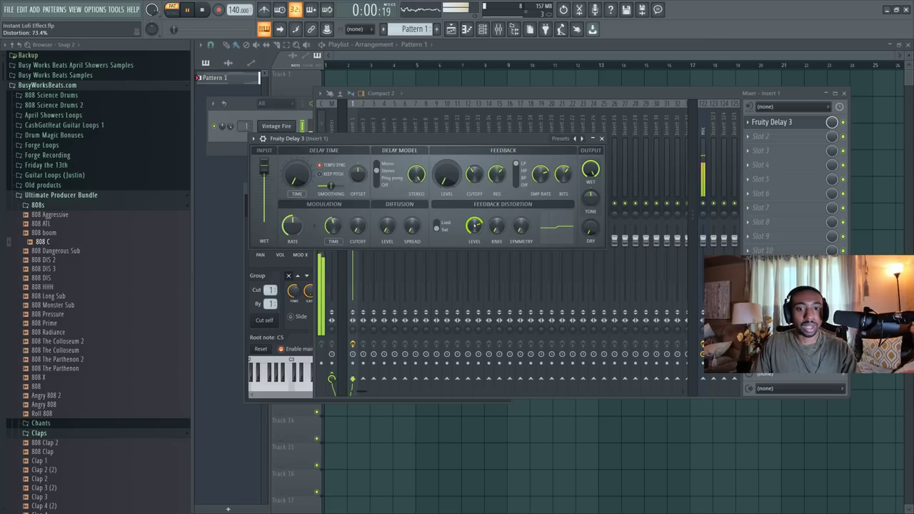
drag(475, 226, 474, 262)
key(space)
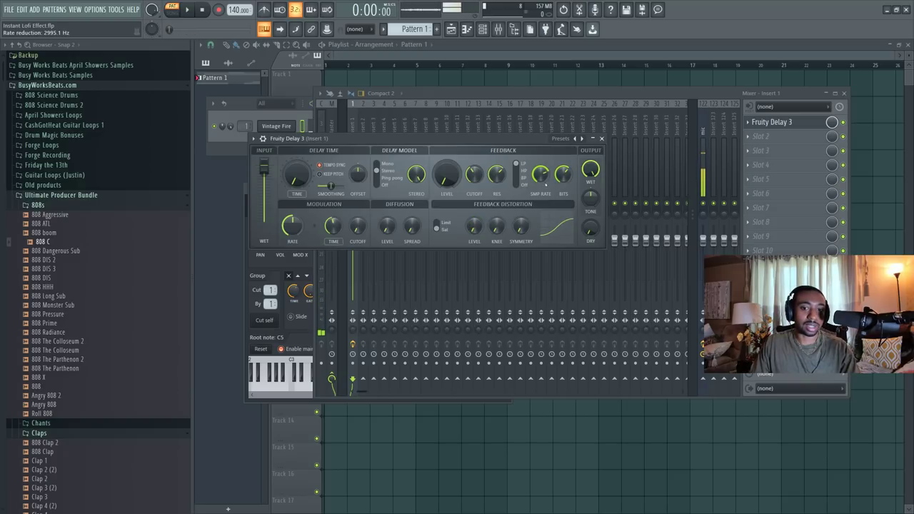
- Audition brighter and darker output tones in Fruity Delay 3 with the pattern playing, and leave the tone slightly below centre
key(space)
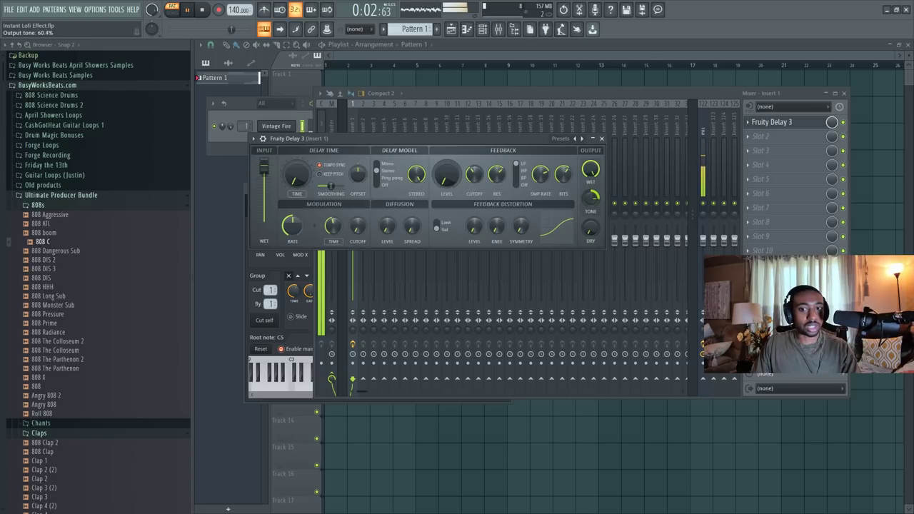
key(space)
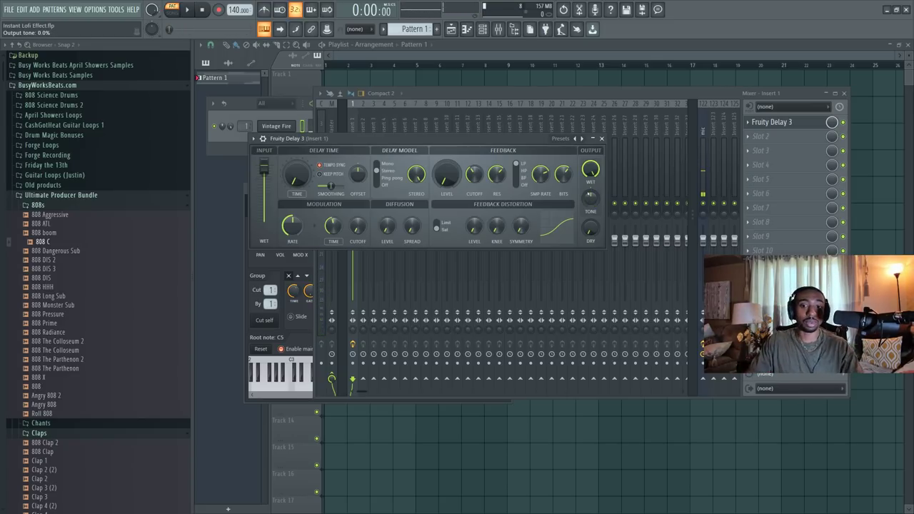
drag(597, 202, 592, 222)
key(space)
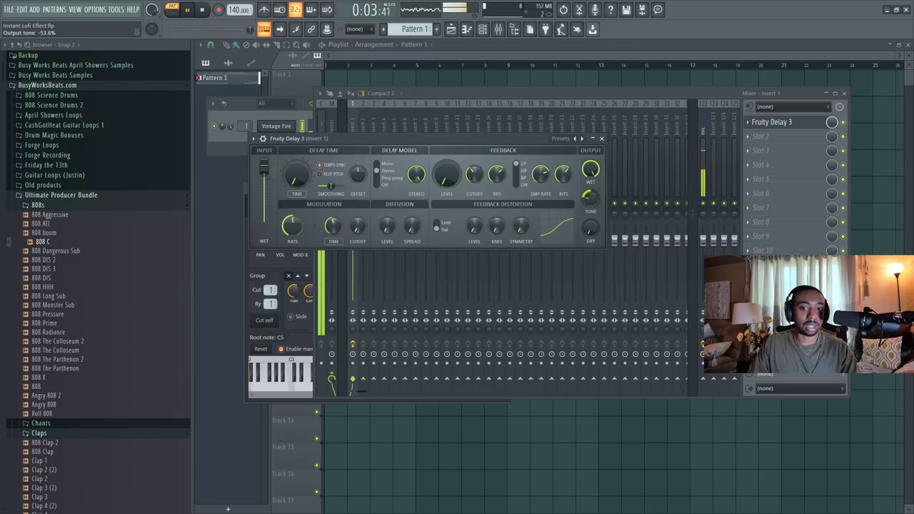
drag(592, 202, 591, 169)
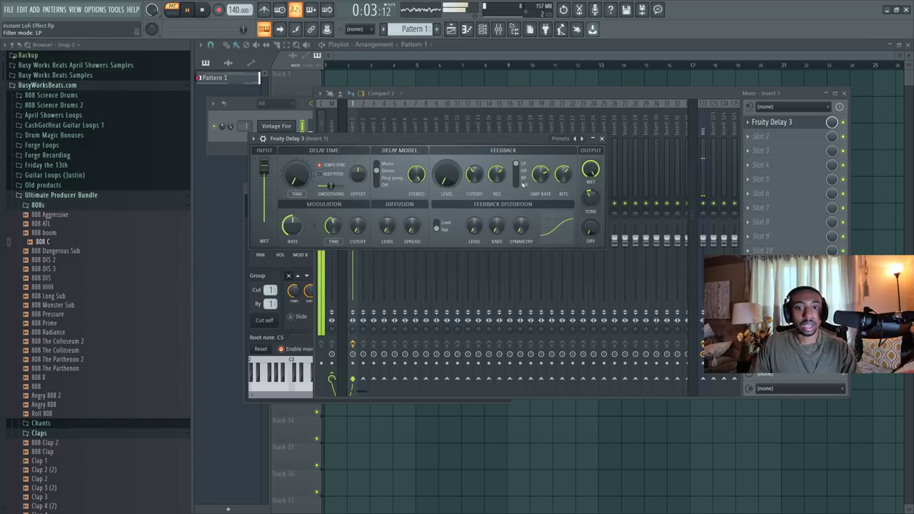
- Set Fruity Delay 3's feedback filter mode to BP and play the pattern to audition it
key(space)
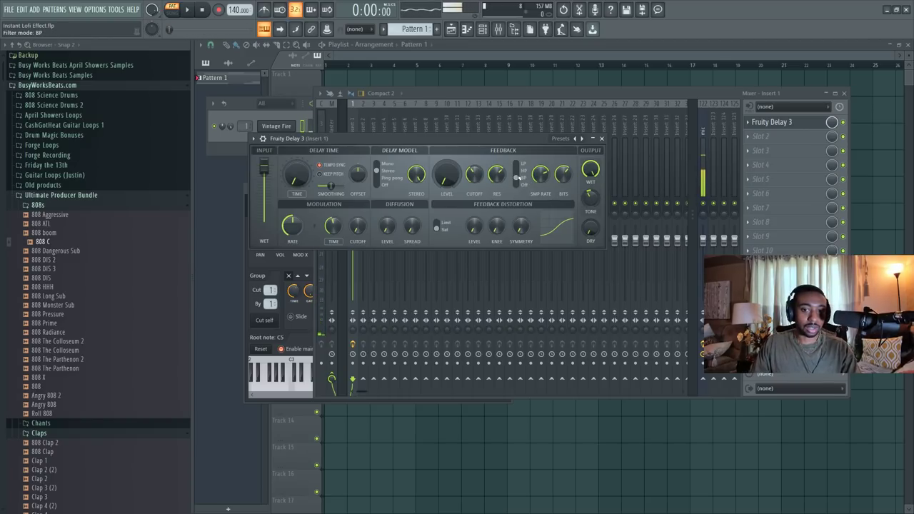
key(space)
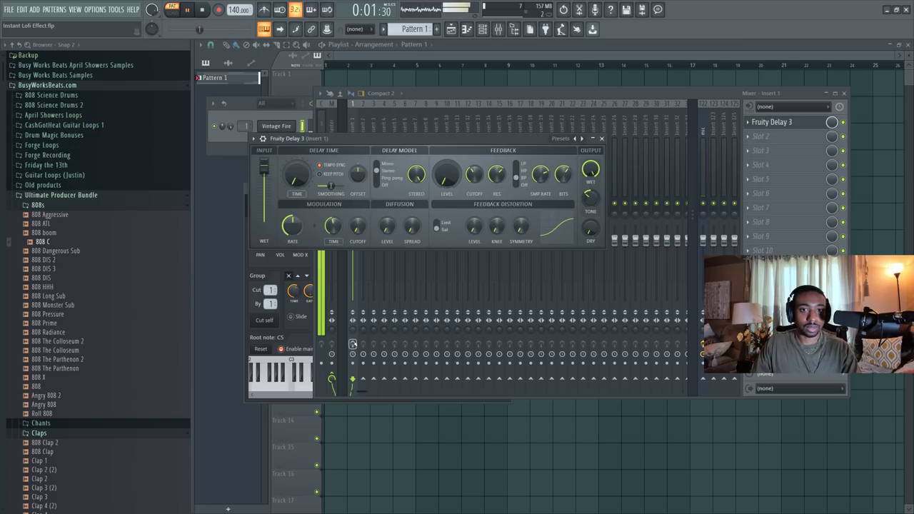
key(space)
key(space)
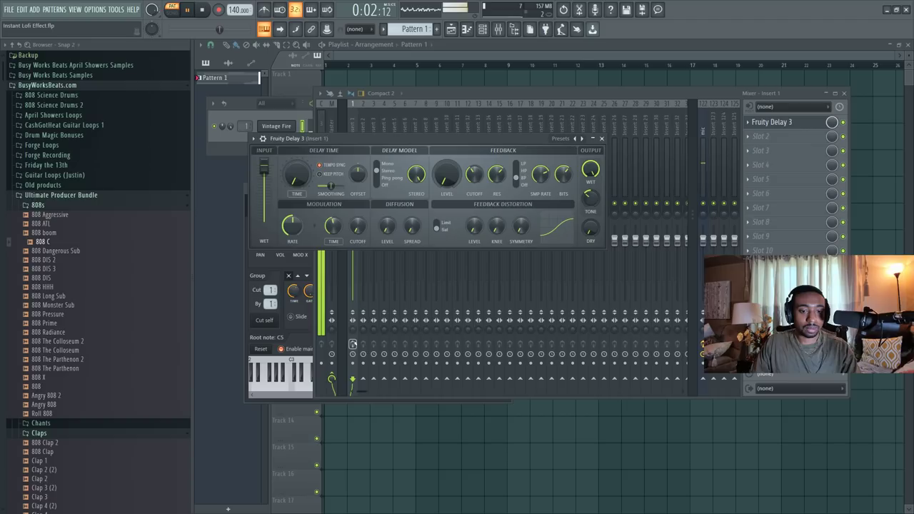
key(space)
- Bring up Vintage Fire's instrument page and play the pattern
click(275, 127)
click(275, 127)
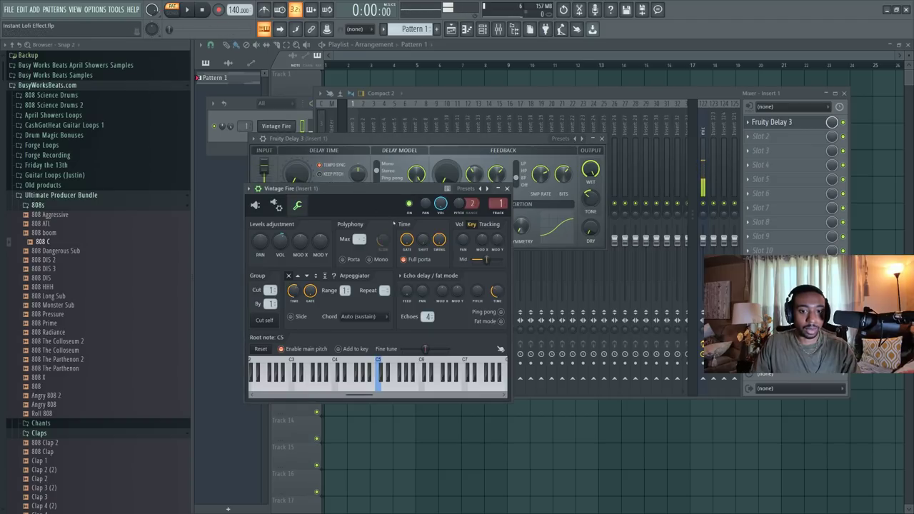
click(255, 205)
key(space)
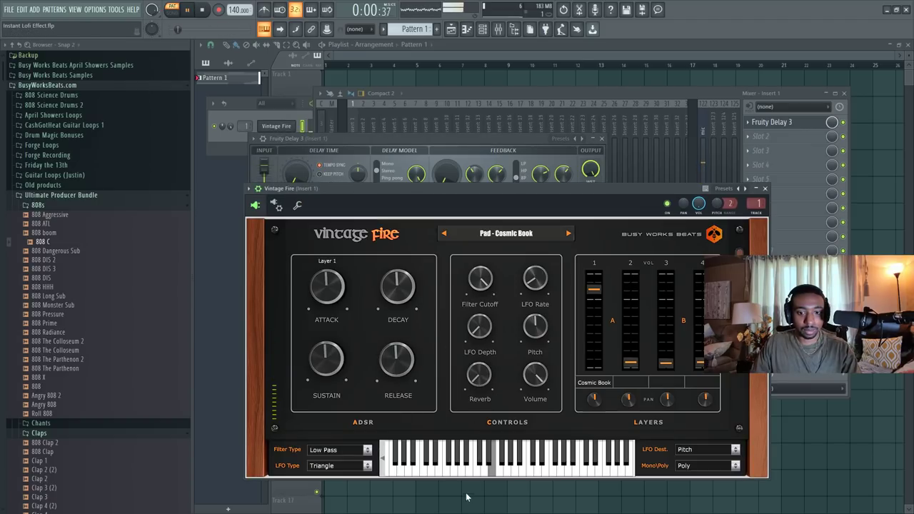
- Stop playback and load Gross Beat into effect slot 2 of mixer Insert 1
click(646, 94)
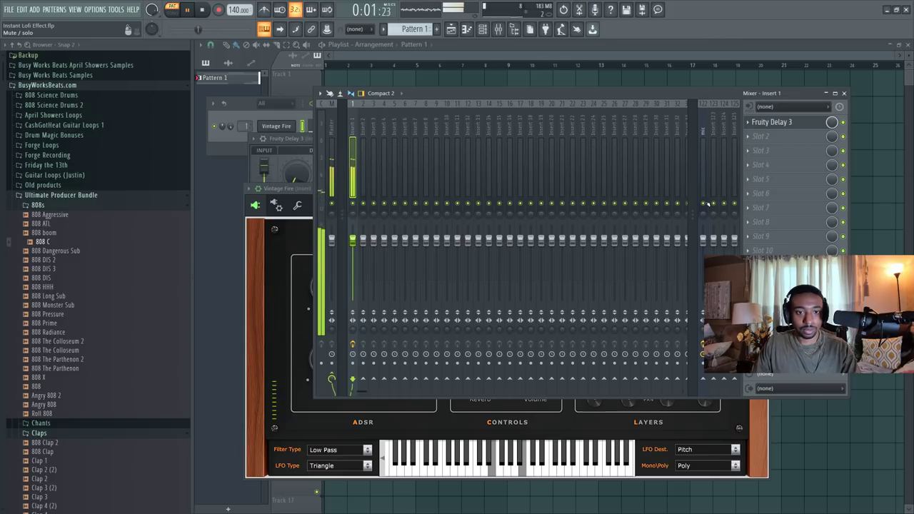
key(space)
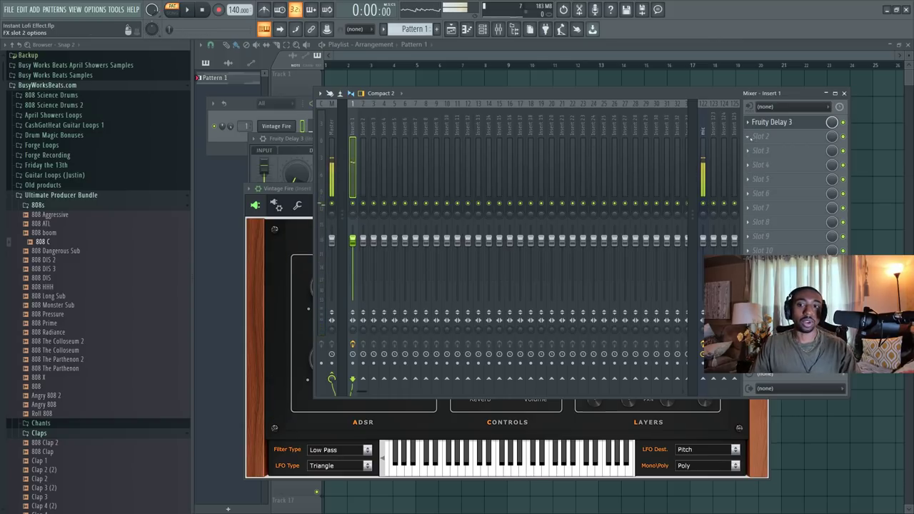
click(749, 137)
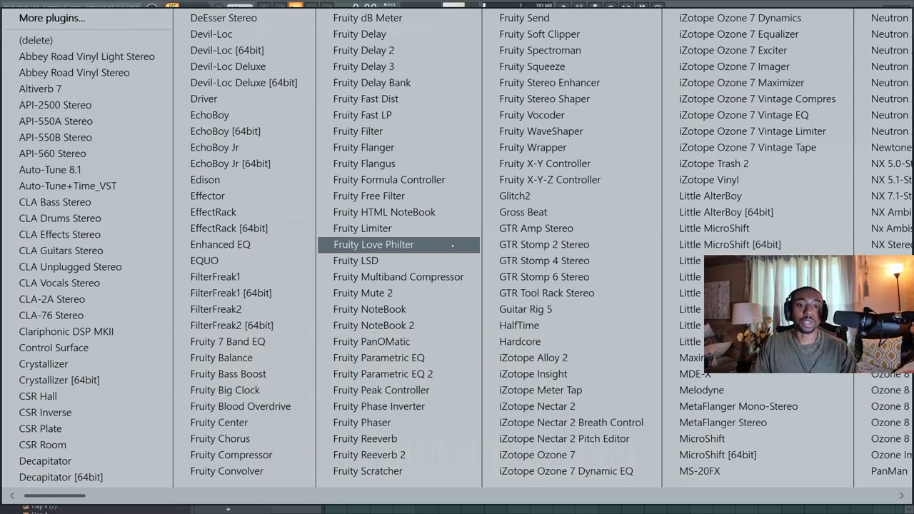
click(548, 212)
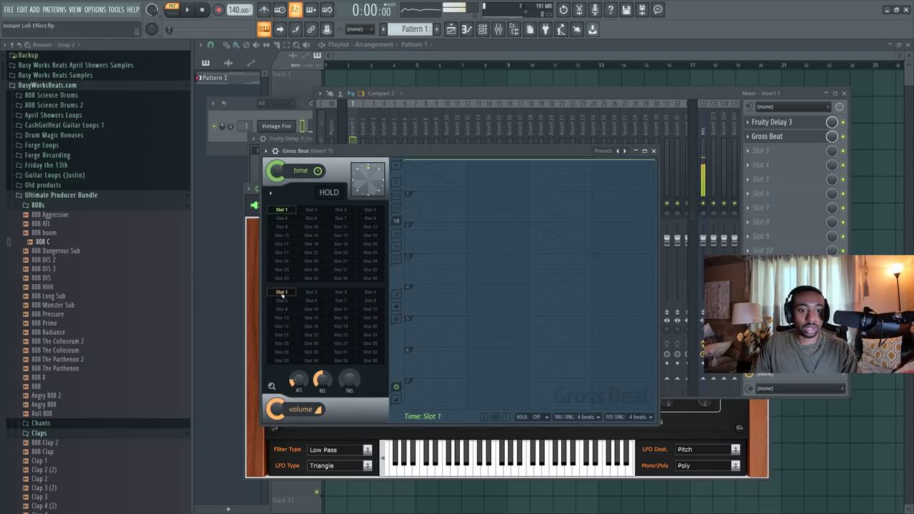
- Draw three stepped dips in Gross Beat's slot 1 volume envelope with a 1/4 step snap, and start playback
click(282, 294)
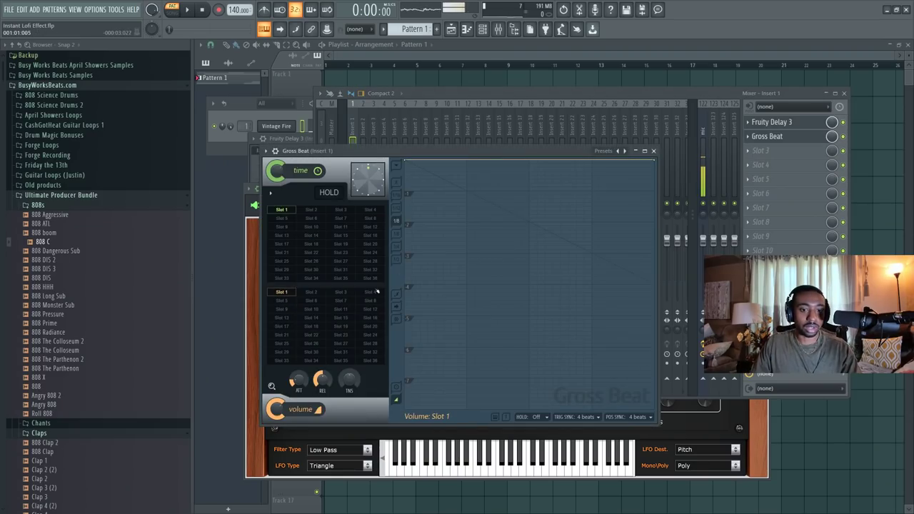
click(400, 252)
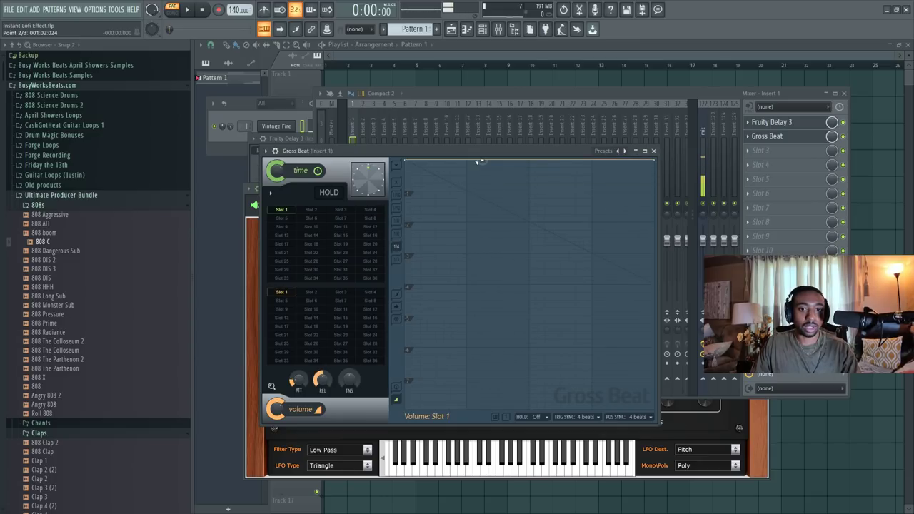
drag(479, 160, 607, 160)
key(space)
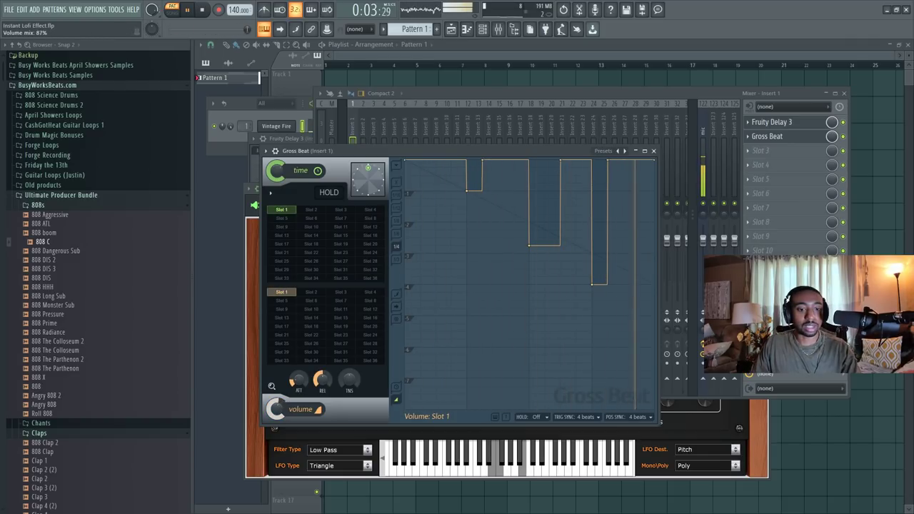
- Lower Gross Beat's volume mix, add a fourth dip early in the slot 1 volume envelope and close the plugin
drag(277, 409, 277, 442)
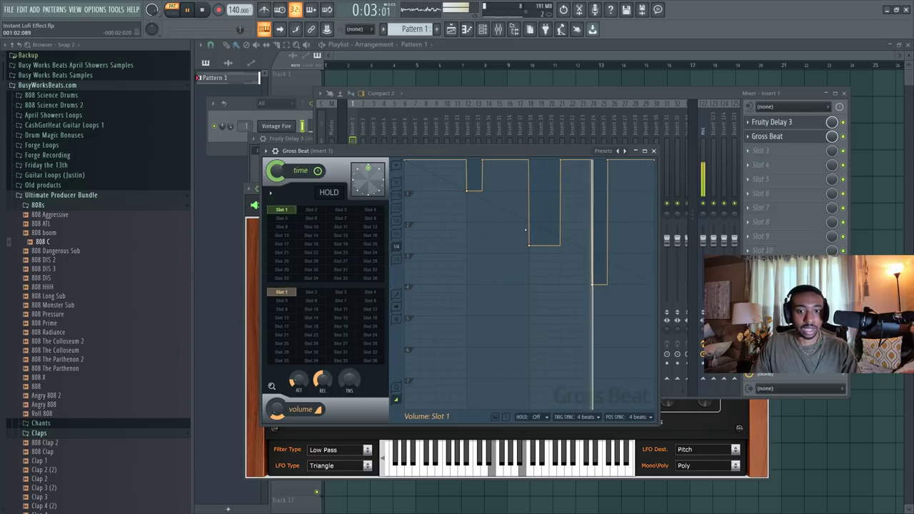
click(451, 175)
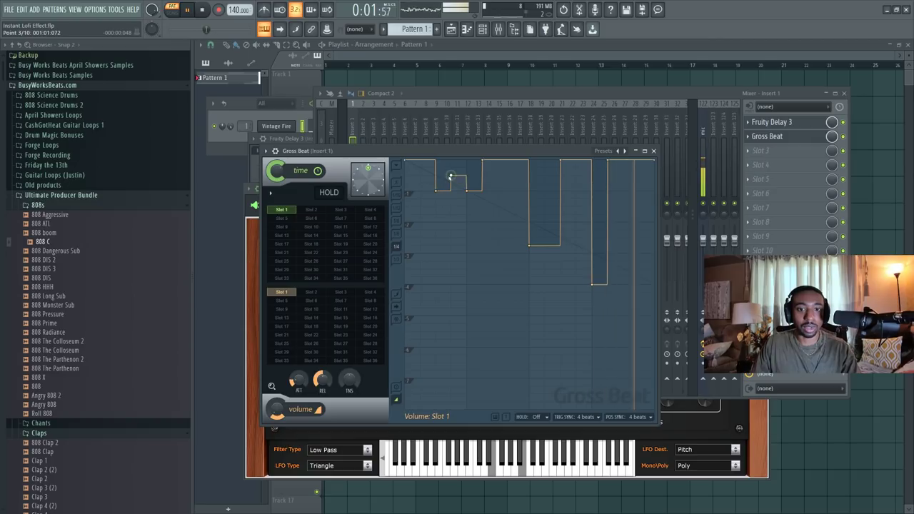
mouse_move(450, 176)
mouse_down()
mouse_move(439, 161)
mouse_move(451, 158)
mouse_up()
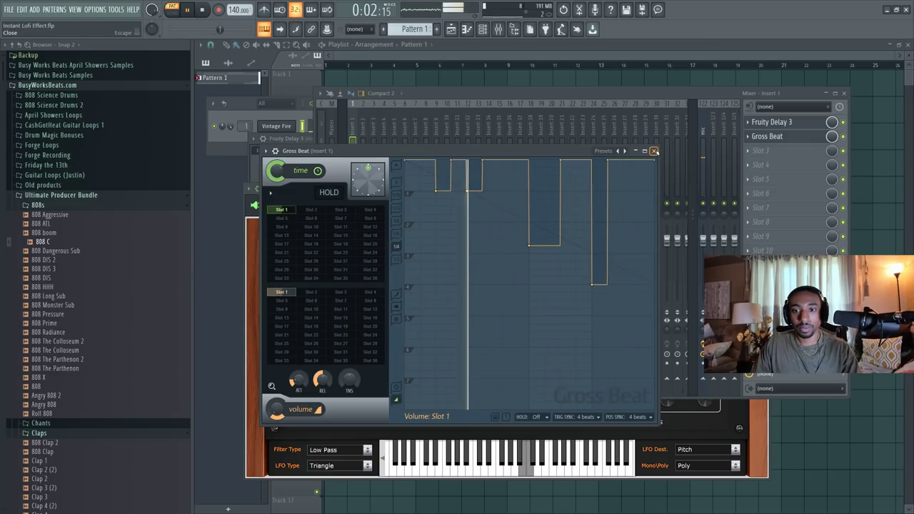
click(654, 151)
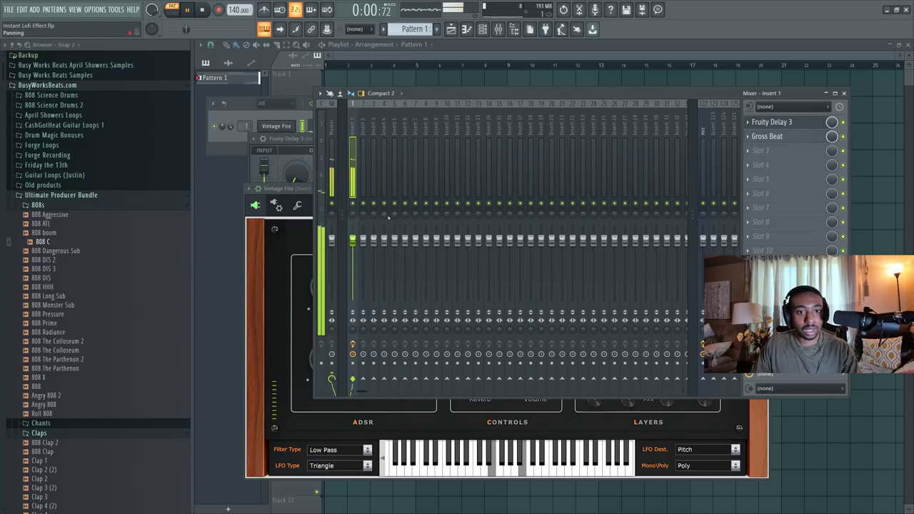
- Set Vintage Fire's LFO destination to Pan and raise its LFO depth while the pattern plays
click(288, 253)
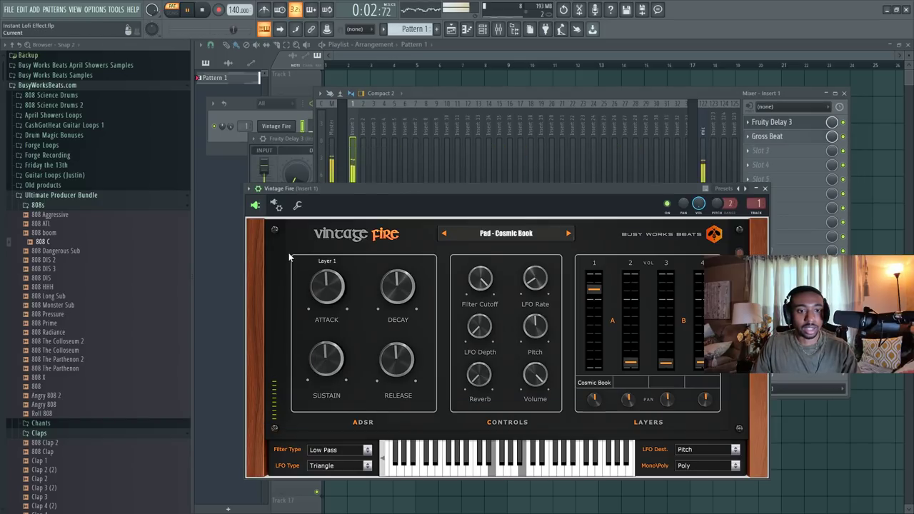
key(space)
click(686, 450)
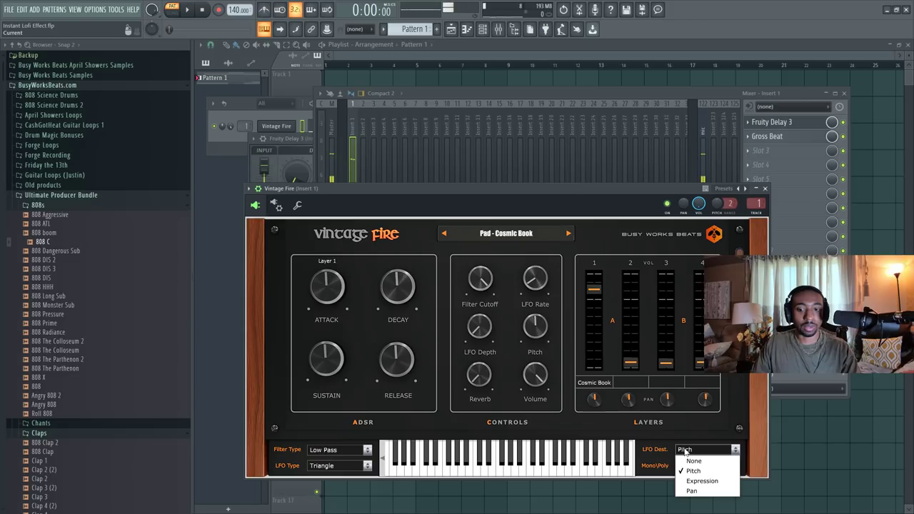
click(705, 490)
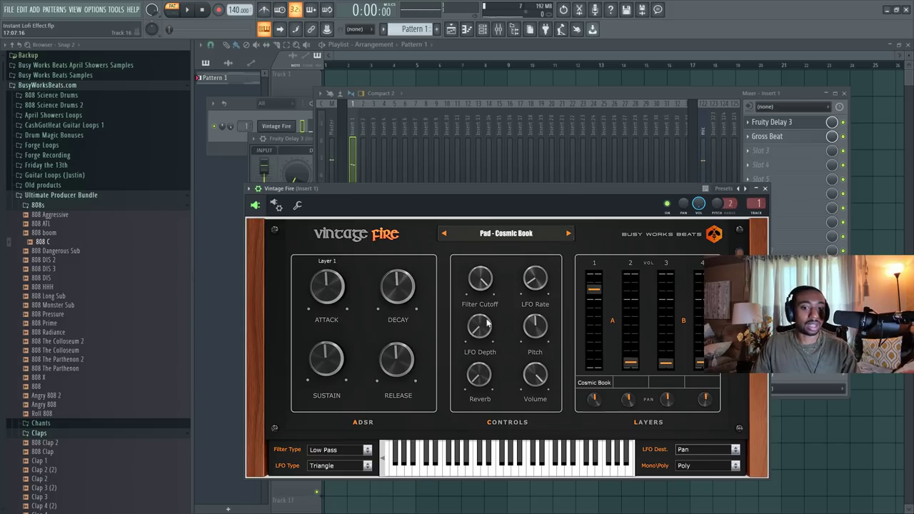
key(space)
drag(483, 332, 477, 291)
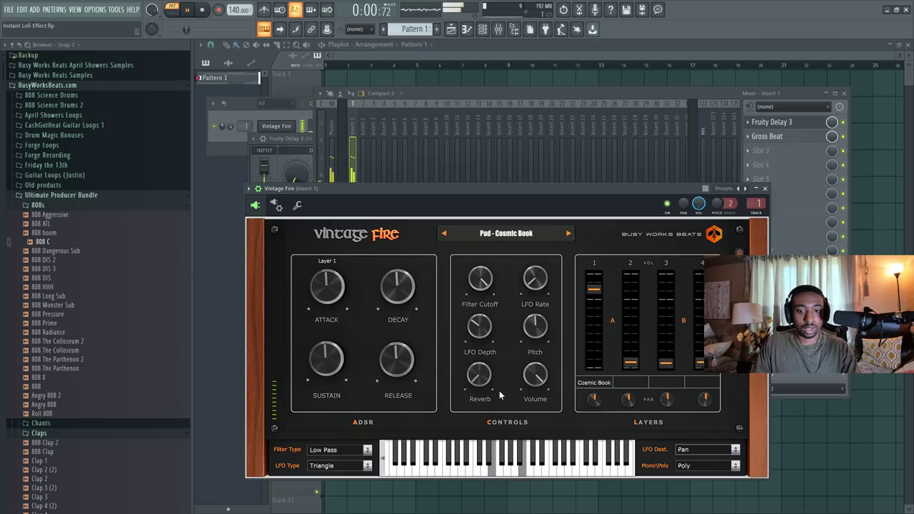
key(space)
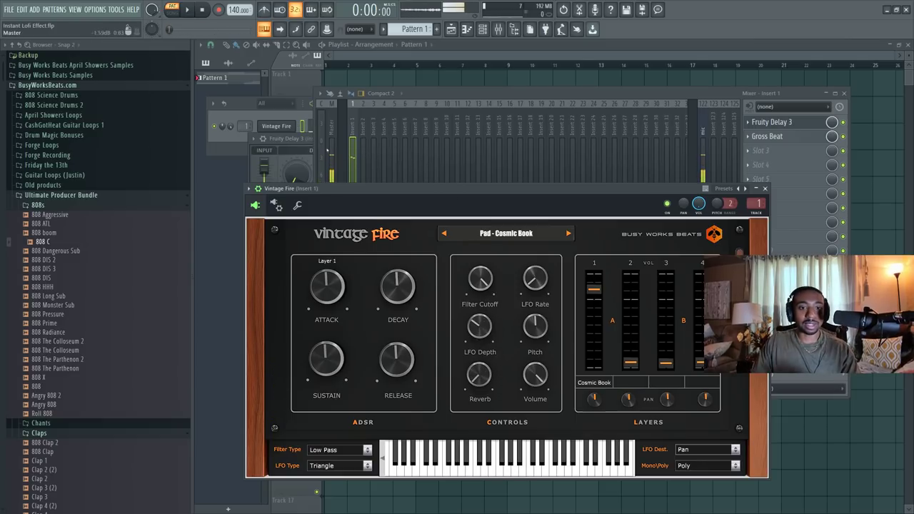
- Bring Vintage Fire's window in front of Fruity Delay 3 and reposition it so all four layers show
click(305, 141)
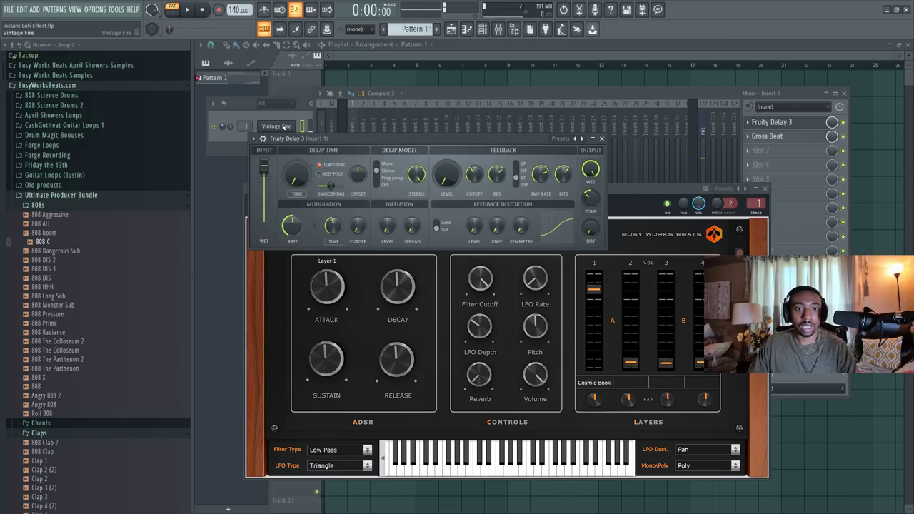
click(284, 126)
click(283, 126)
drag(423, 195, 375, 104)
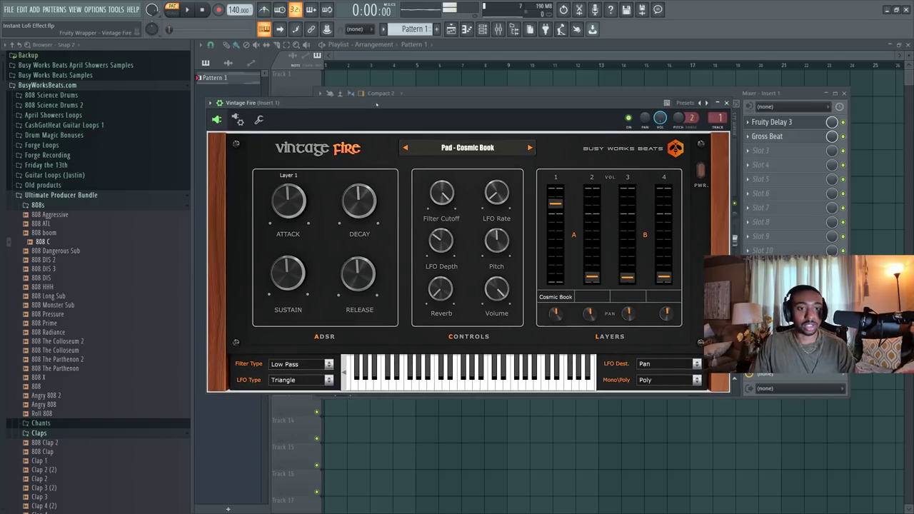